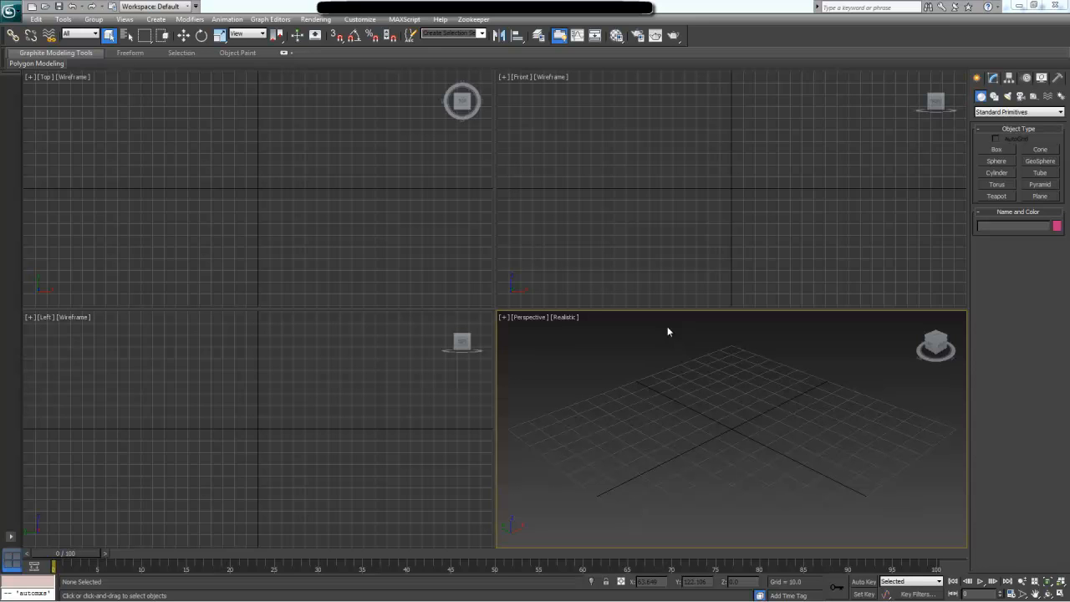
- Create a sphere with a radius of about 42.3 at the scene origin and maximize the Perspective view
click(997, 161)
drag(732, 427, 779, 478)
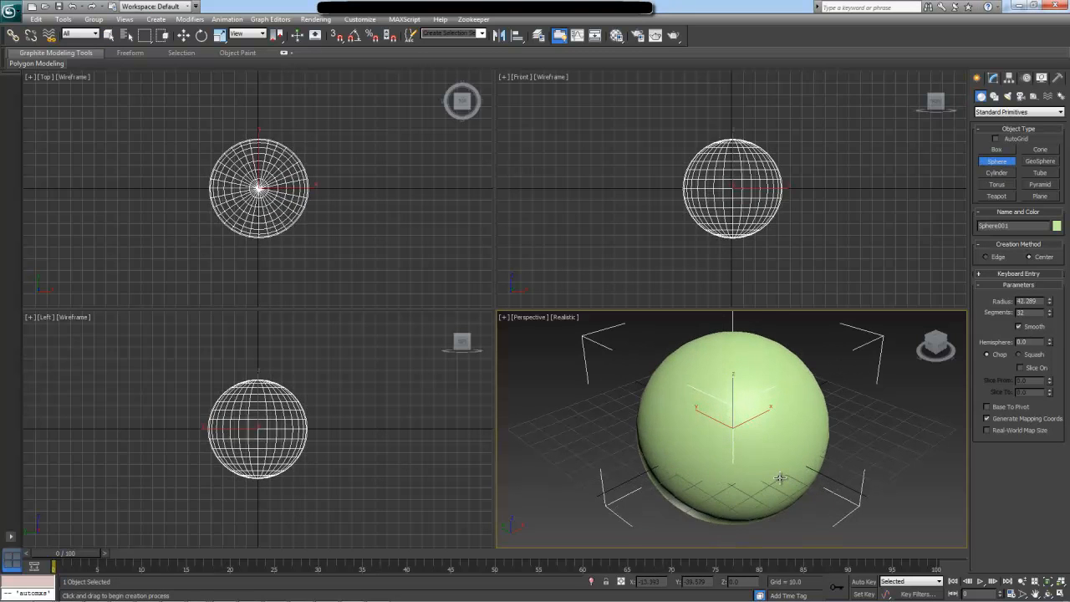
key(alt+w)
middle_drag(524, 282, 512, 285)
- Apply the 01 - Default material to the sphere with a Checker diffuse color map displayed in the viewport
key(m)
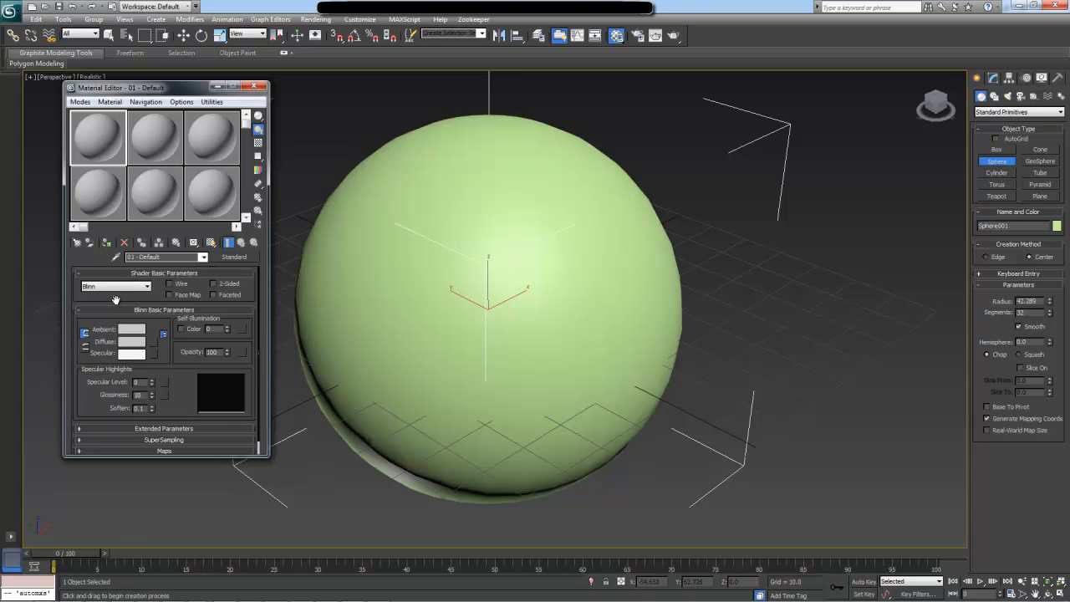
drag(115, 300, 118, 261)
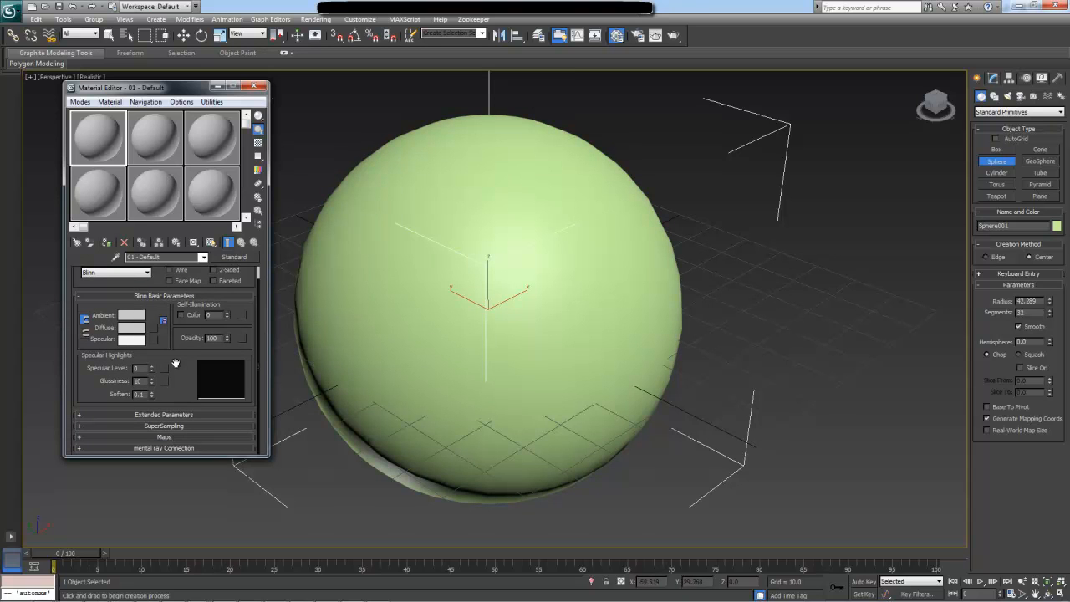
click(178, 439)
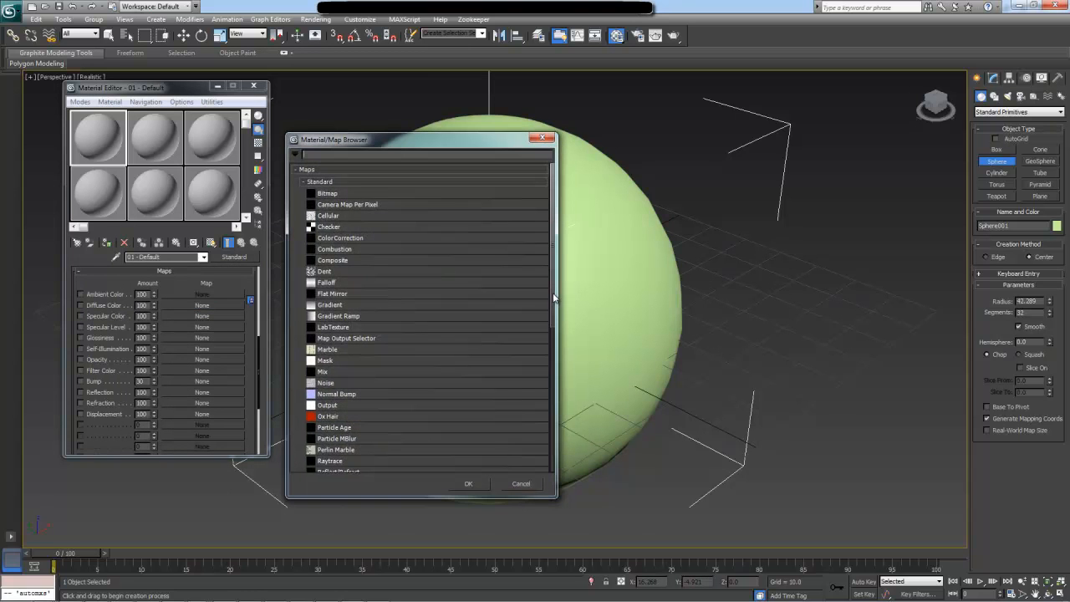
double_click(324, 227)
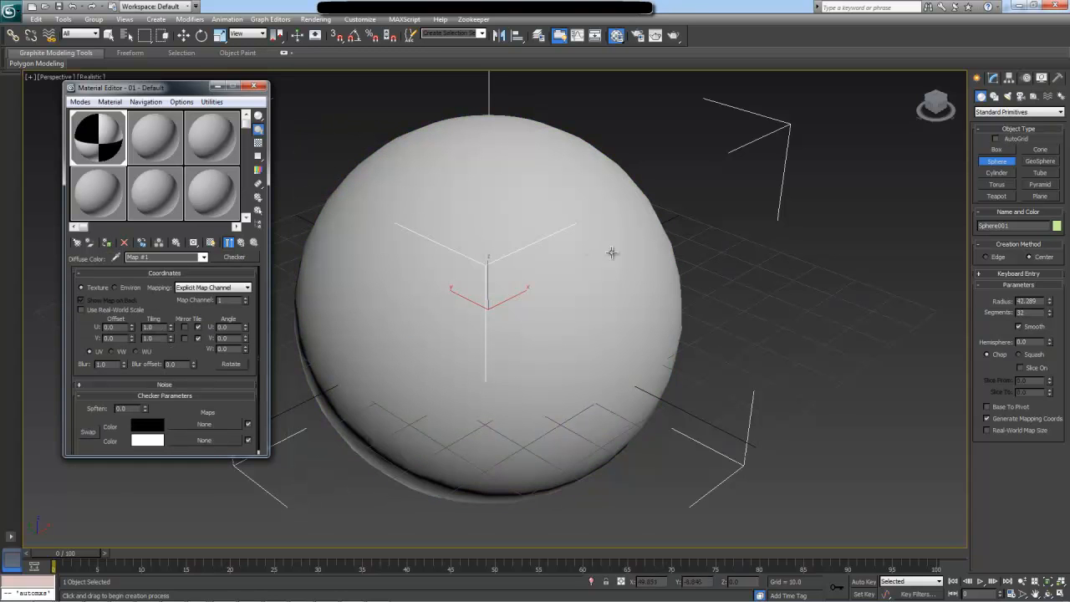
click(210, 244)
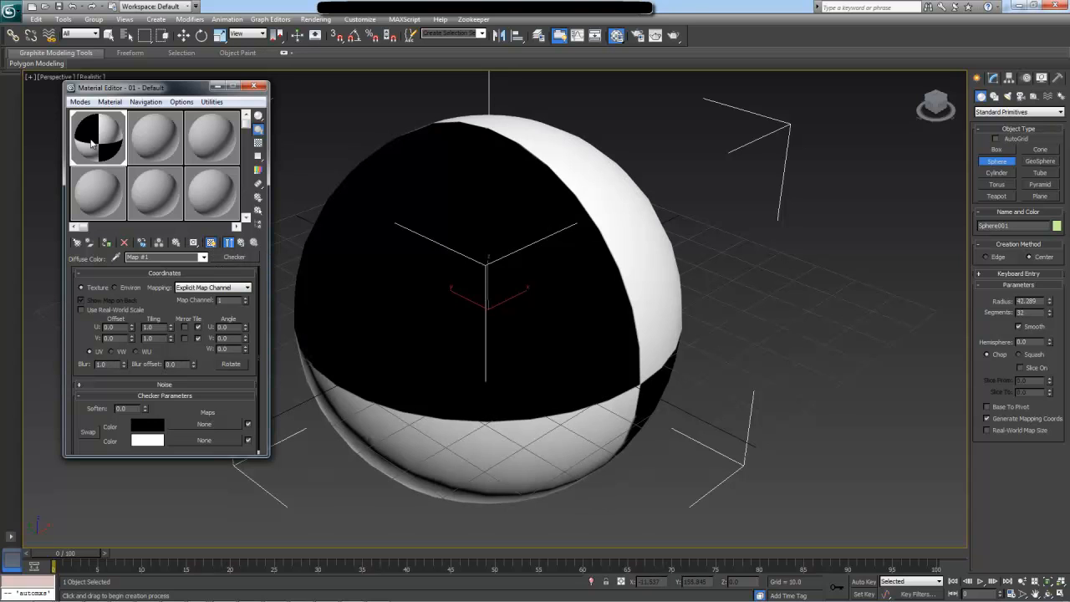
- Set the Checker map's U and V tiling to 4 and close the Material Editor
double_click(148, 327)
key(Tab)
text(4)
key(Return)
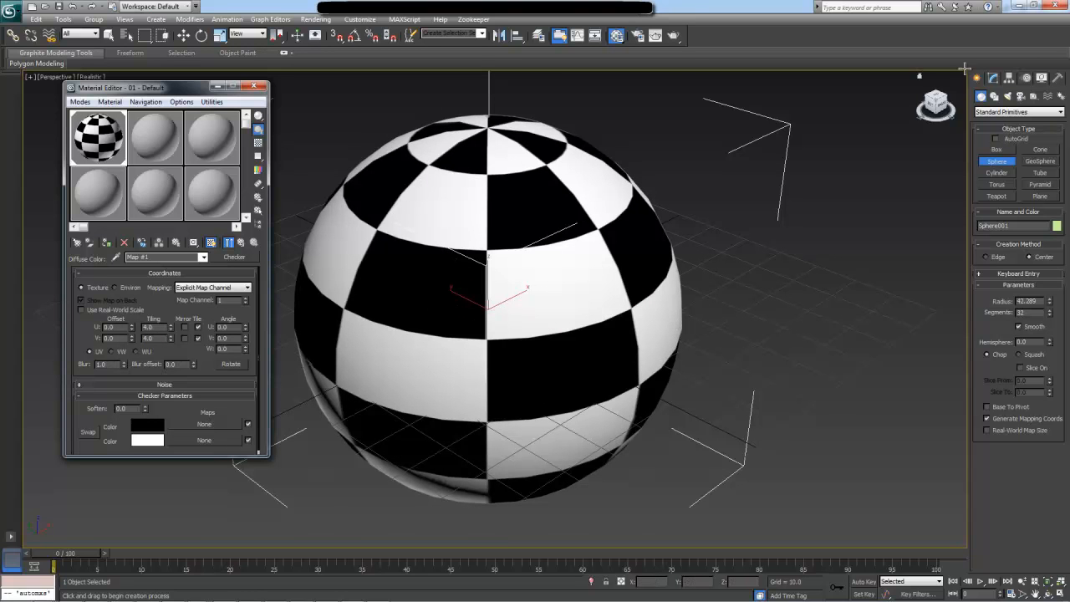
click(253, 86)
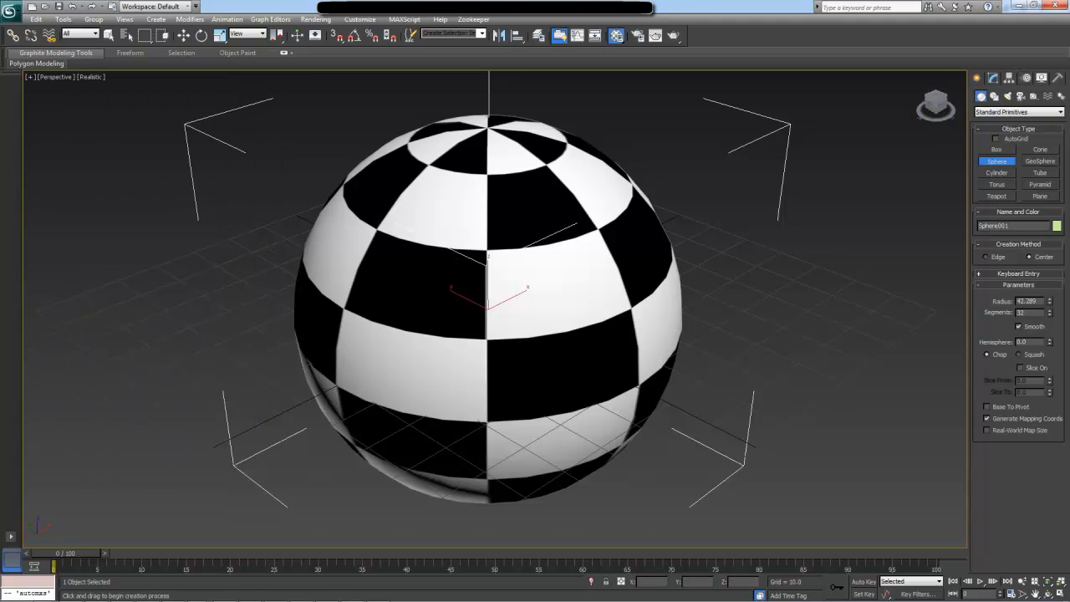
- Add a LabGeometryModifier to the sphere and open its plugin graph for editing beside the model
click(994, 78)
click(1030, 109)
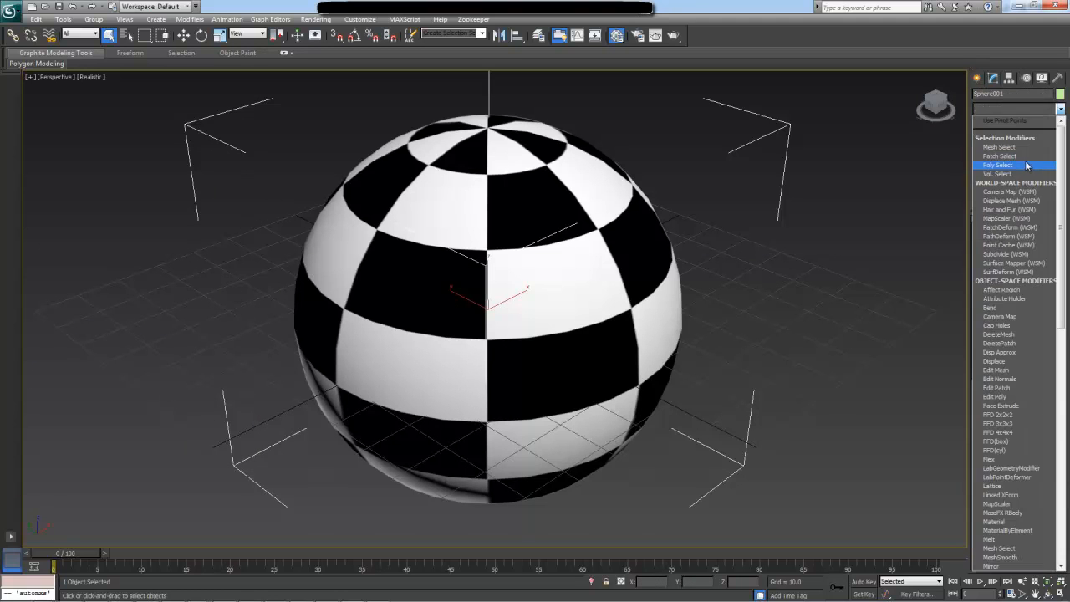
click(1035, 469)
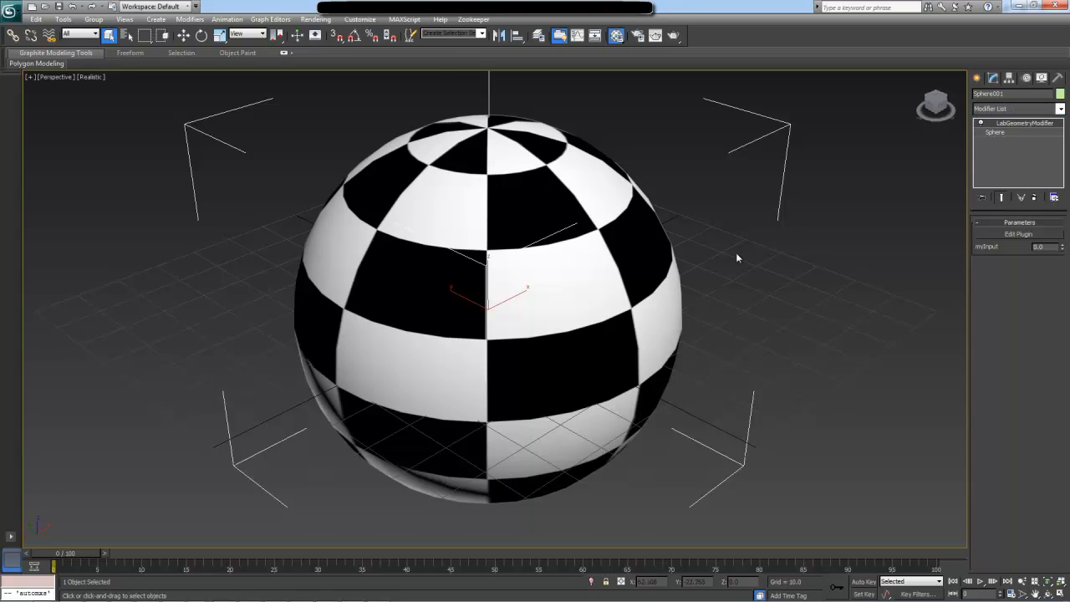
click(1021, 234)
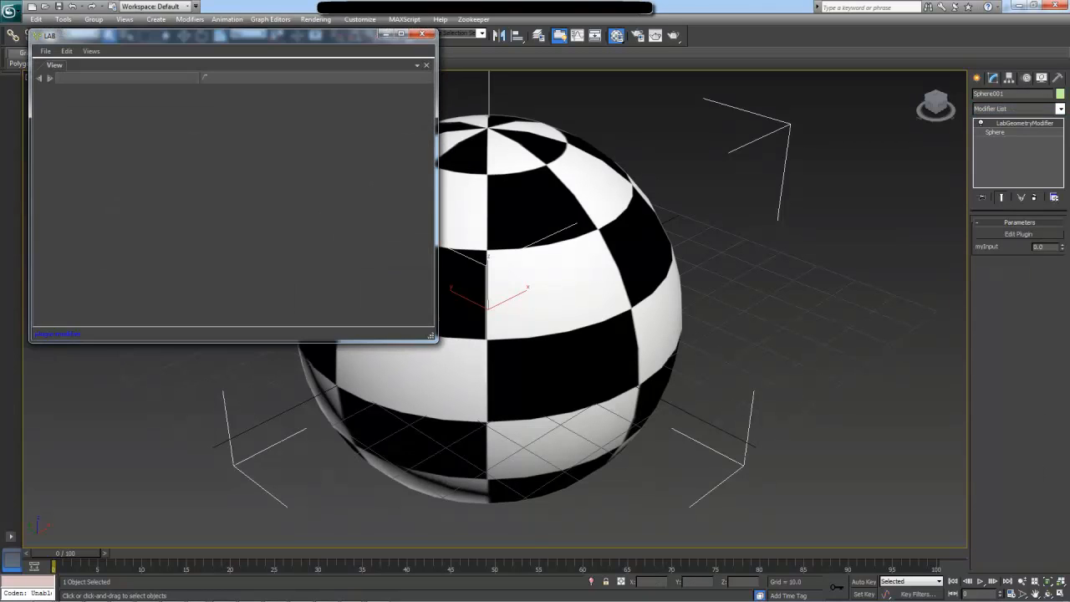
drag(354, 38, 365, 262)
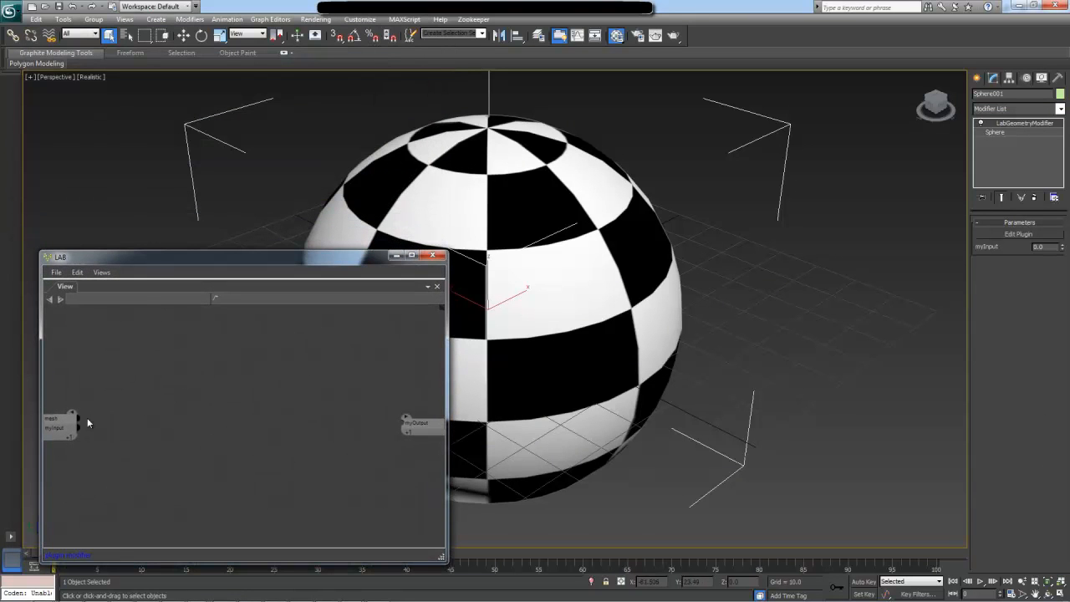
- Connect the mesh input to myOutput and add a single-channel Texture Coordinates component output to it
mouse_move(58, 418)
drag(76, 418, 414, 423)
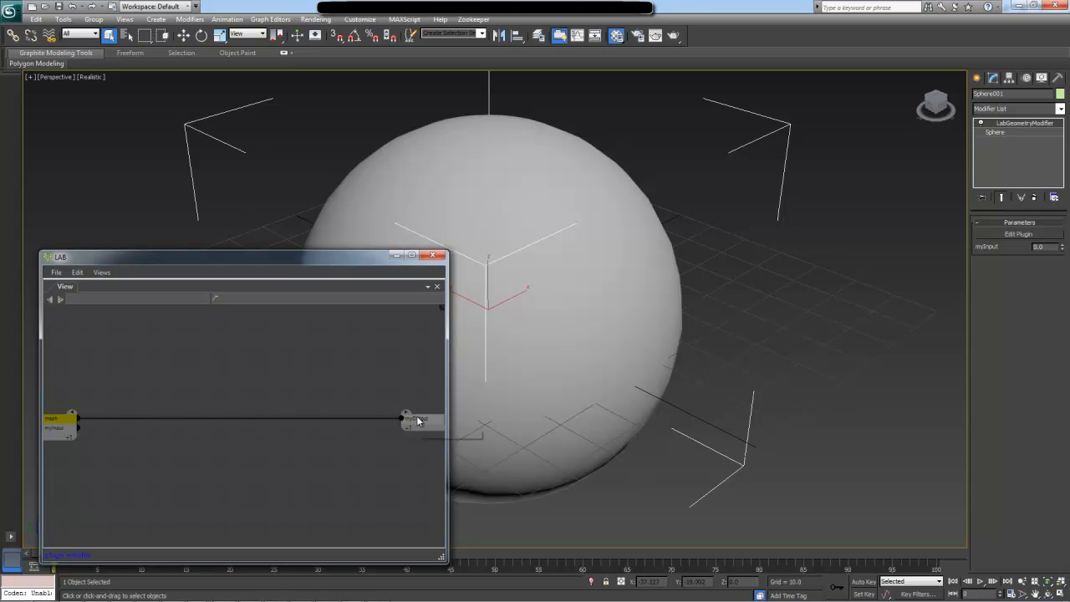
right_click(417, 420)
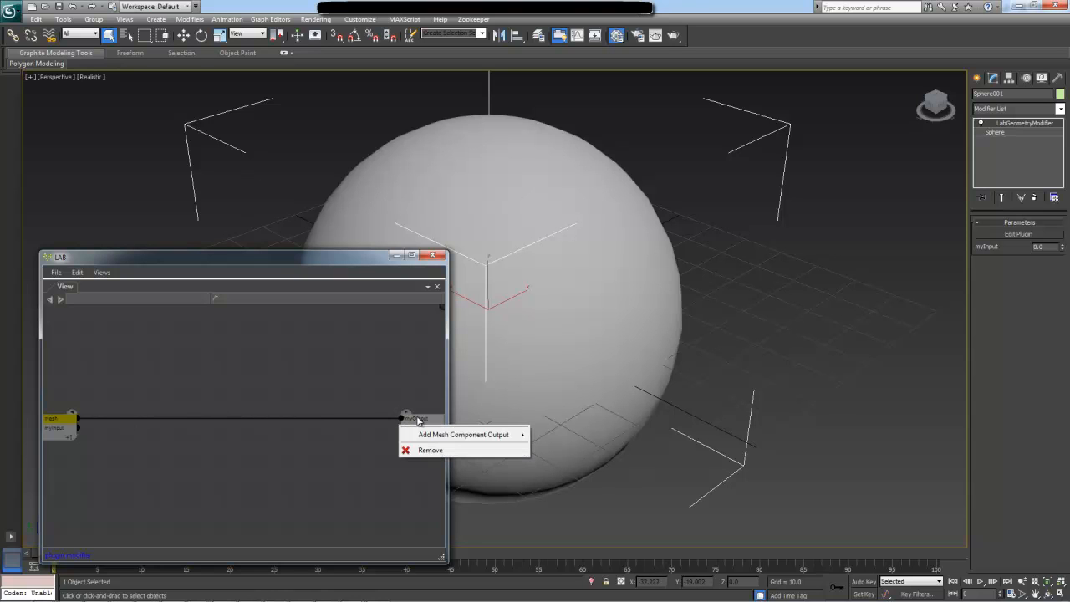
mouse_move(425, 436)
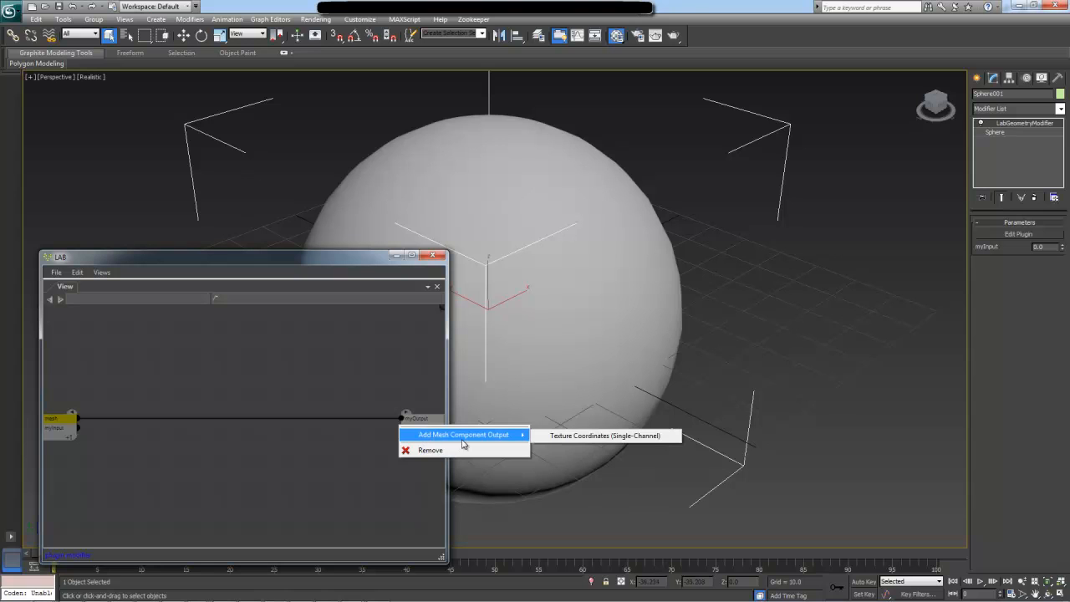
click(562, 437)
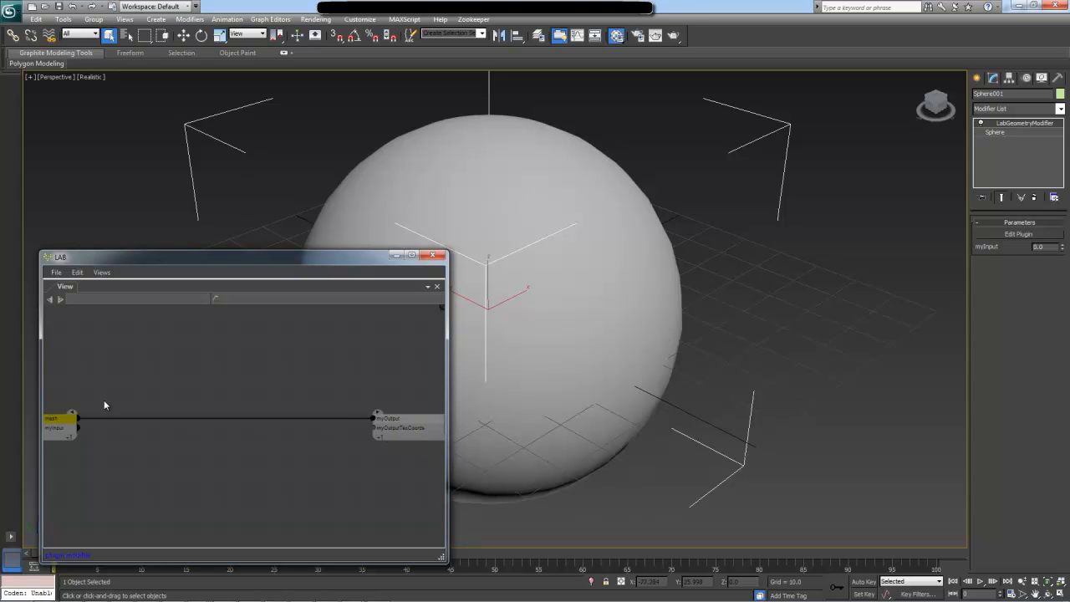
- Add a single-channel Texture Coordinates input for the mesh and connect meshTexCoords to myOutputTexCoords
right_click(63, 422)
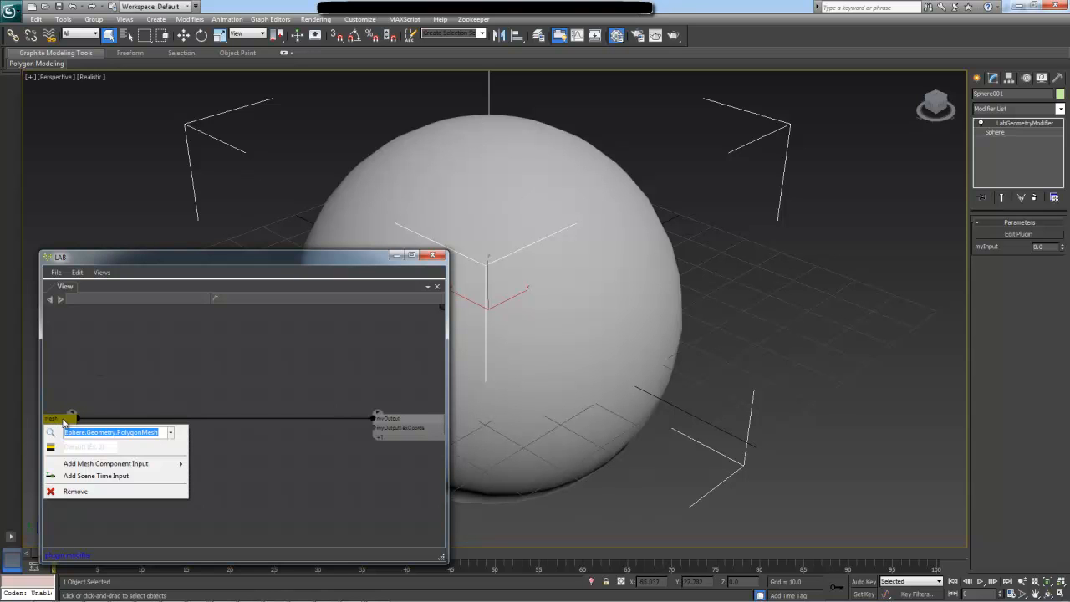
mouse_move(94, 466)
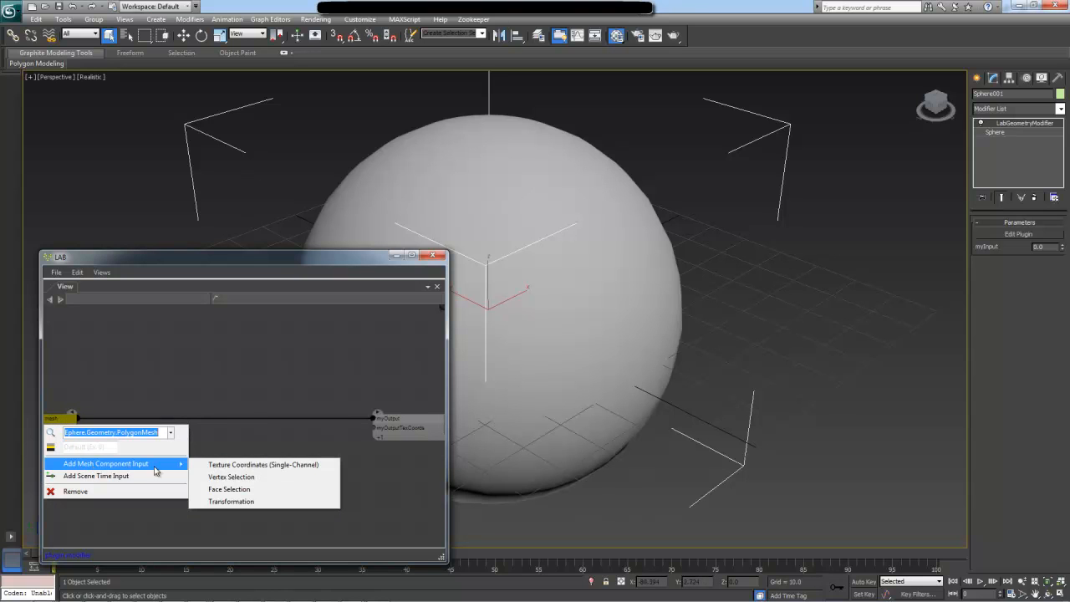
click(276, 470)
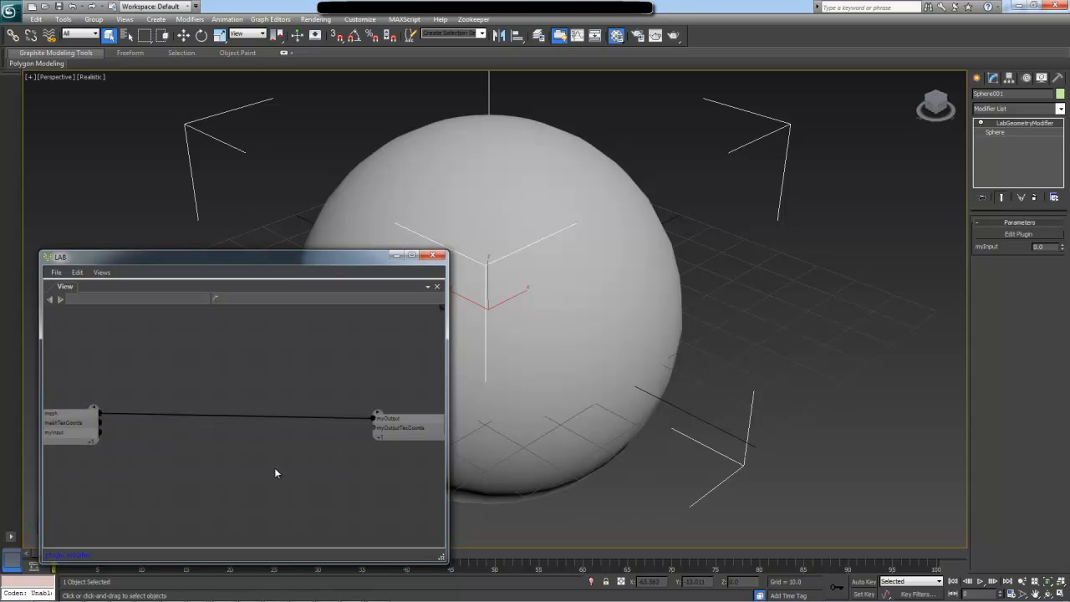
mouse_move(327, 257)
mouse_down()
mouse_move(348, 175)
mouse_move(332, 174)
mouse_move(322, 252)
mouse_up()
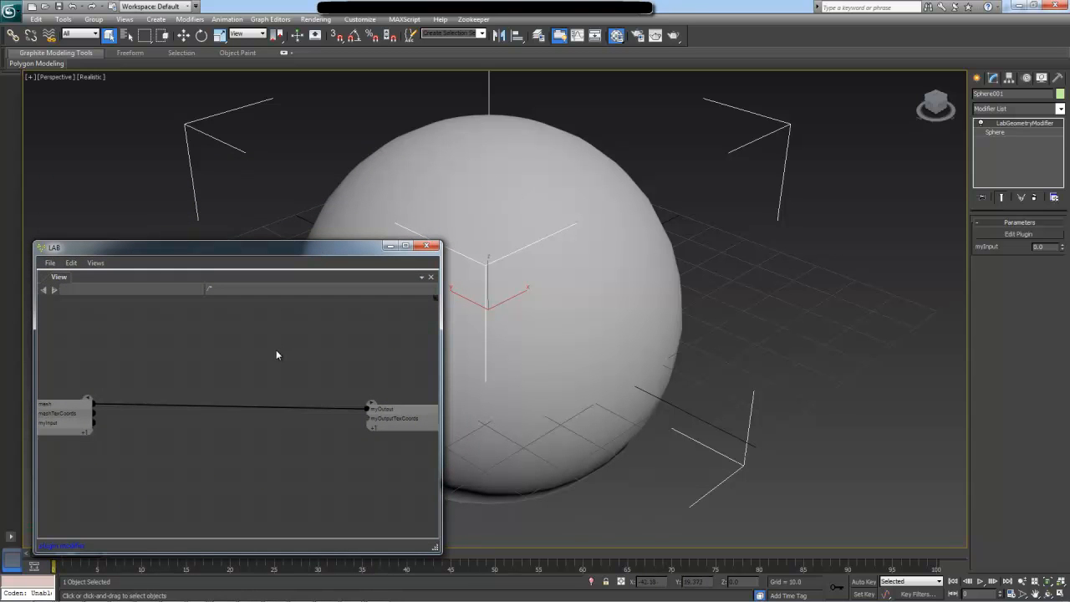
mouse_move(69, 416)
drag(57, 413, 369, 413)
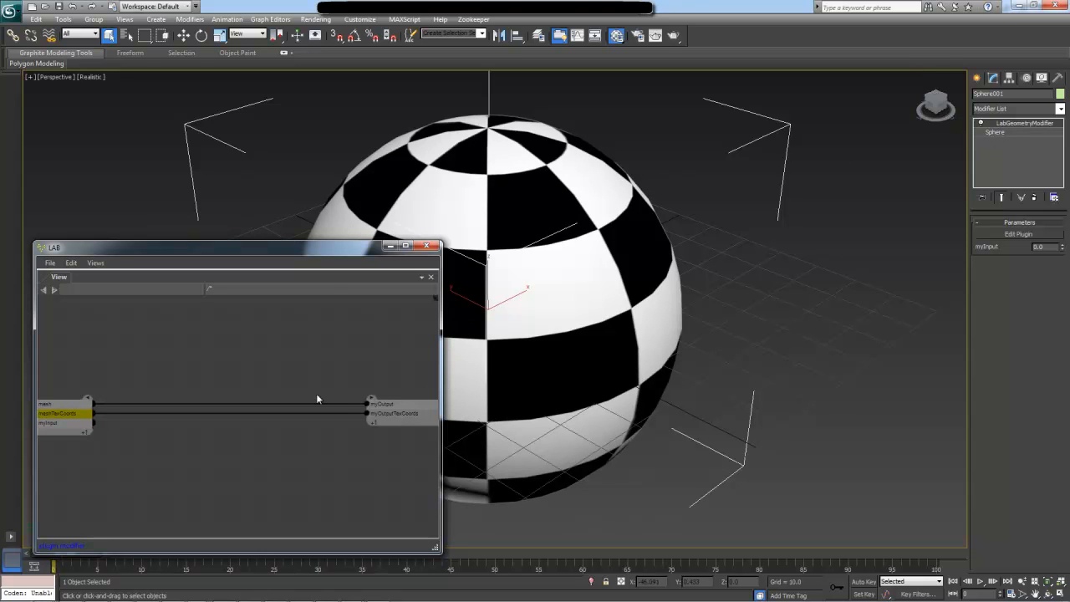
drag(334, 253, 341, 180)
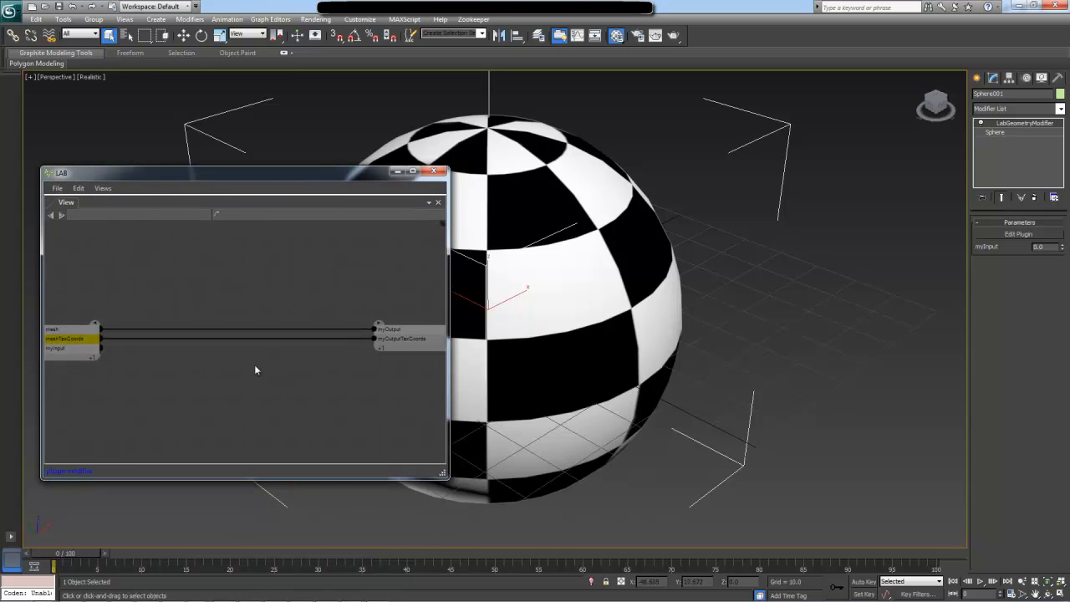
- Add an Ephere.Geometry.PolygonMesh.create node and place it just before the graph's outputs
key(Tab)
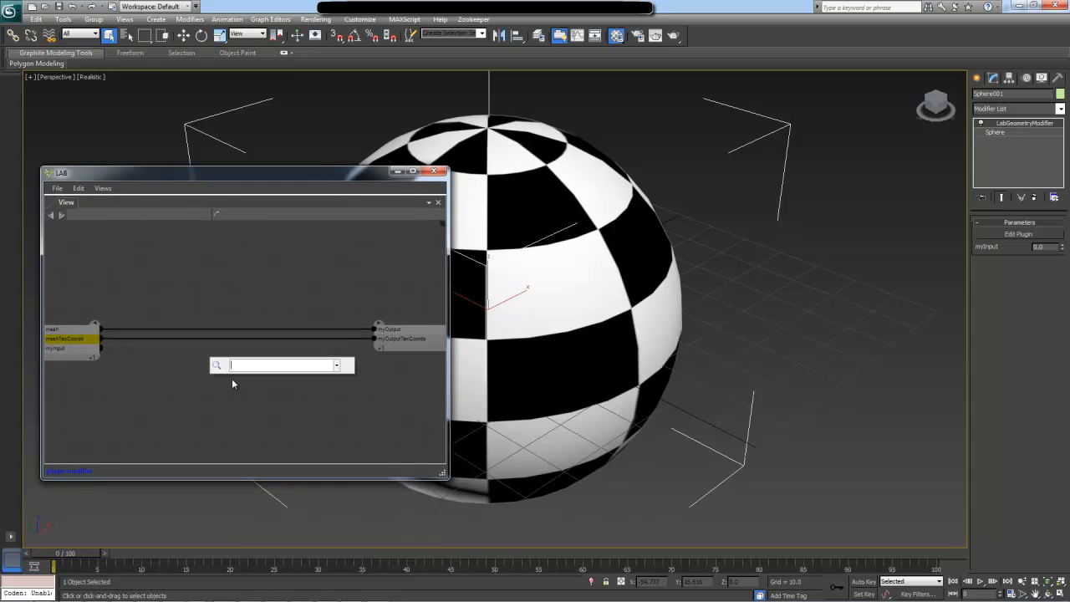
text(create)
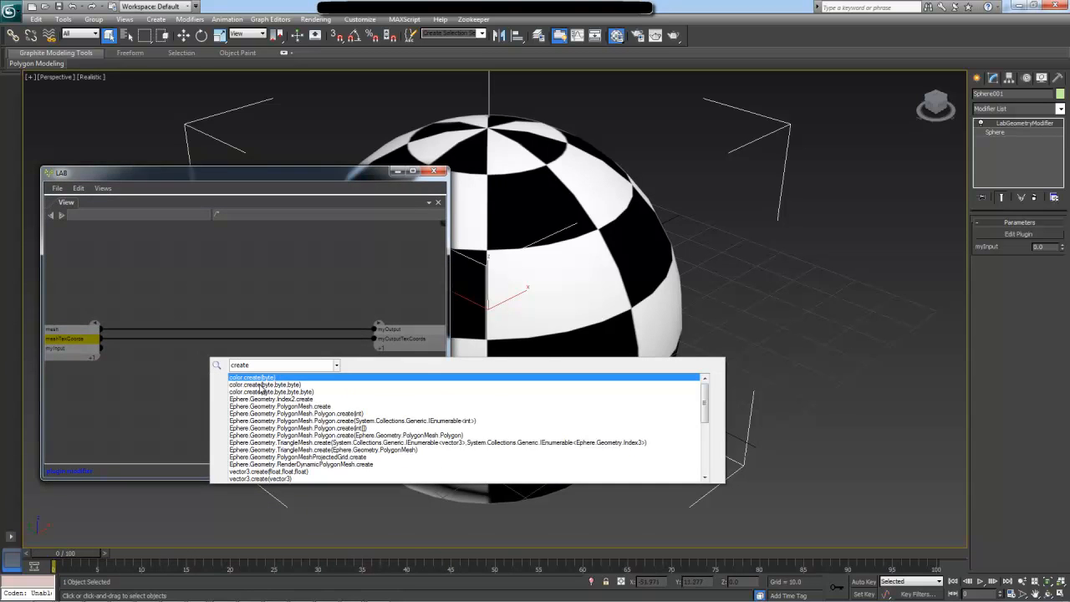
click(318, 406)
drag(242, 384, 308, 359)
- Expand meshTexCoords into a node listing its members and expose the Vertices member on it
drag(101, 339, 136, 372)
click(140, 381)
click(150, 419)
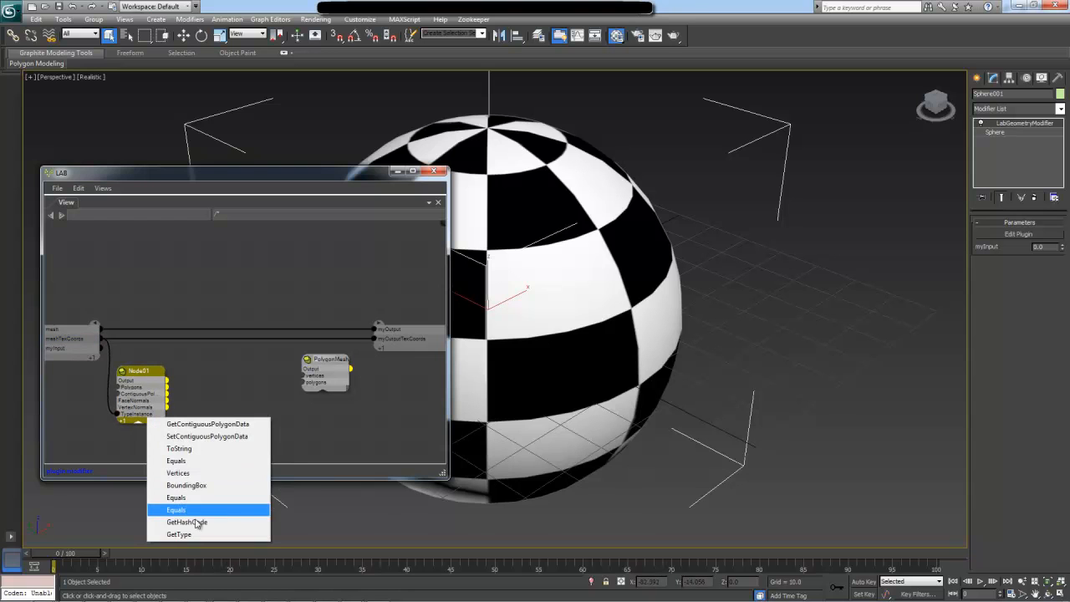
click(178, 472)
- Wire the texture coordinates' Vertices and Polygons into the PolygonMesh node and its Output into myOutputTexCoords
drag(166, 413, 317, 378)
drag(166, 386, 375, 338)
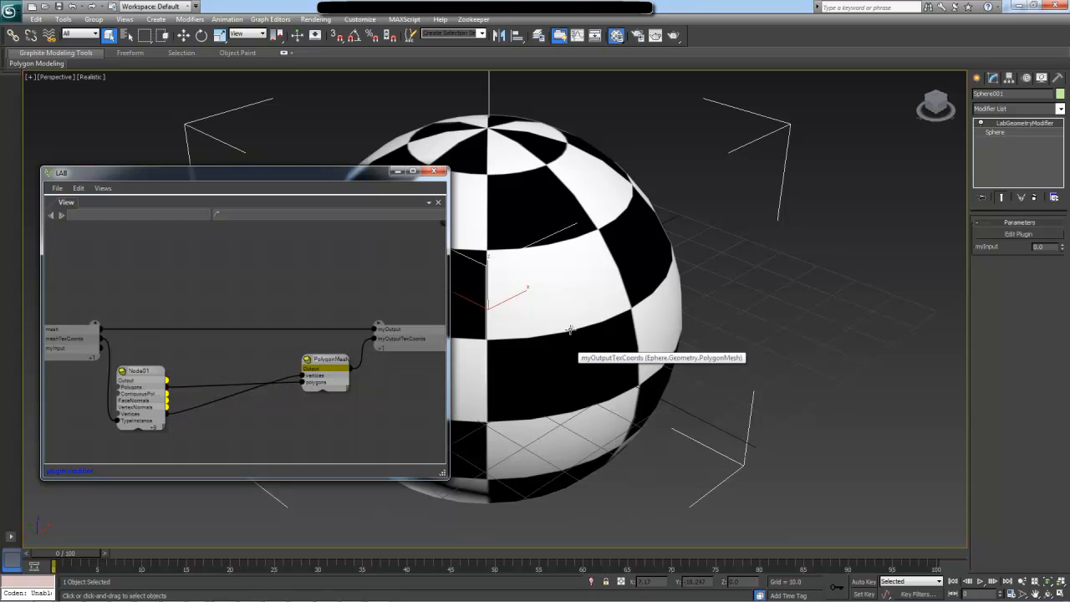
drag(333, 362, 349, 377)
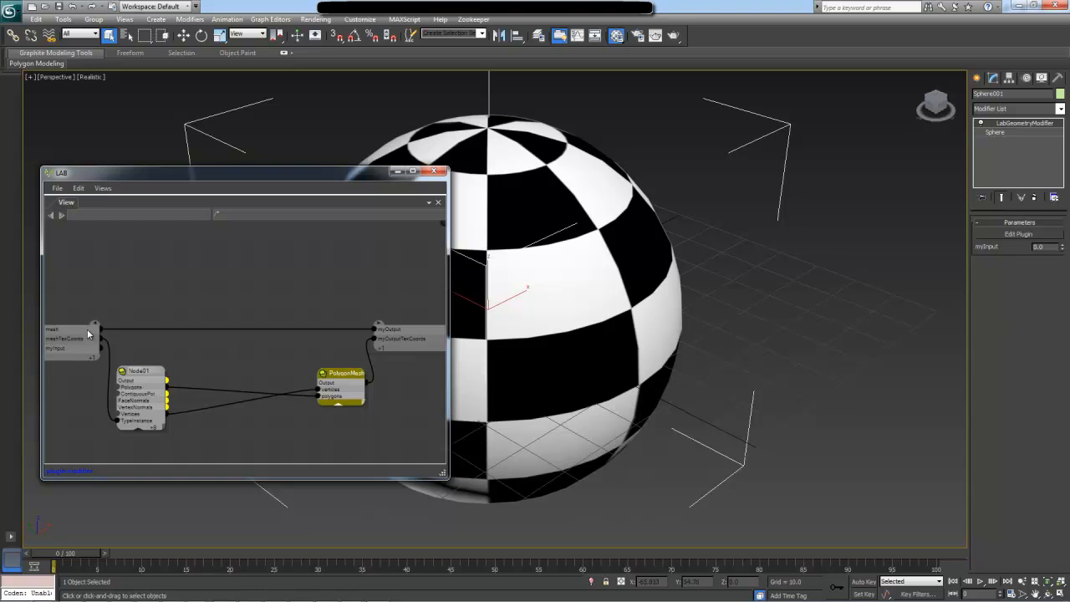
- Add an Ephere.Utilities.Operator.MultiplyAlternative node between the texture coordinate node and the PolygonMesh node
key(Tab)
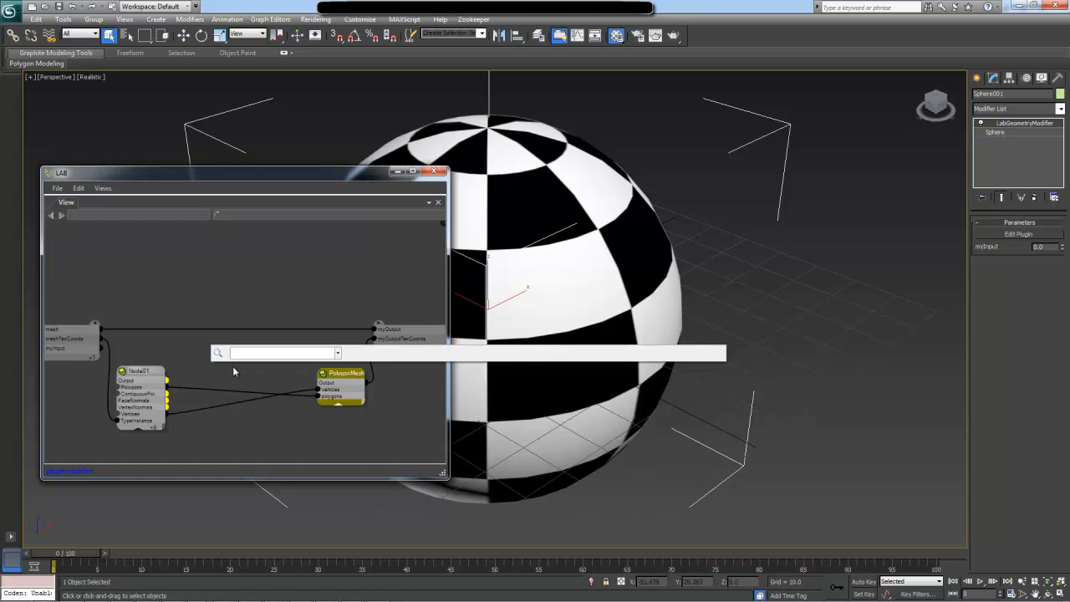
text(multi)
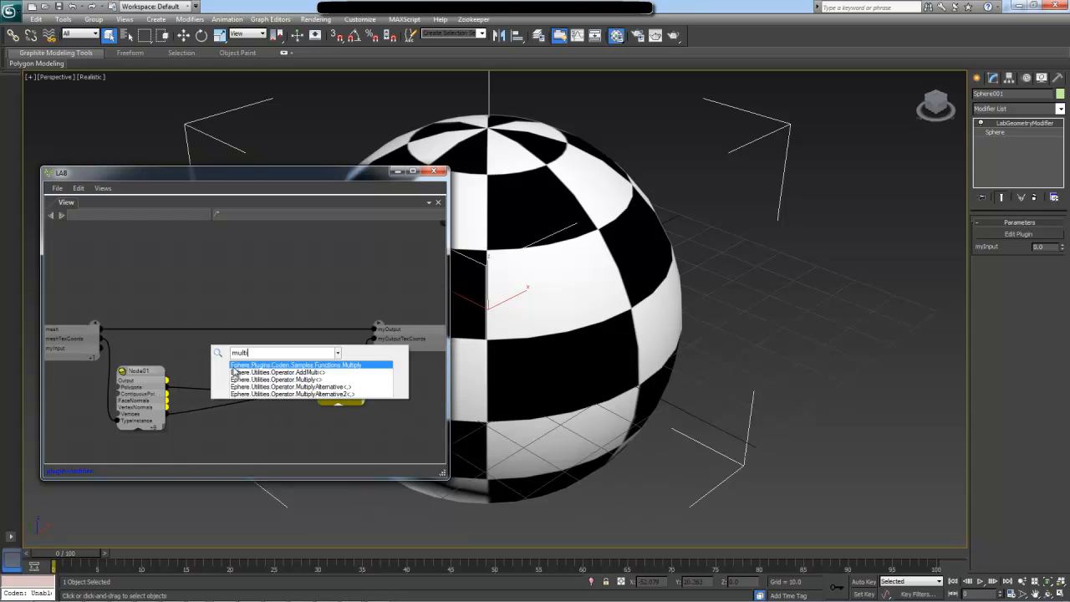
double_click(306, 387)
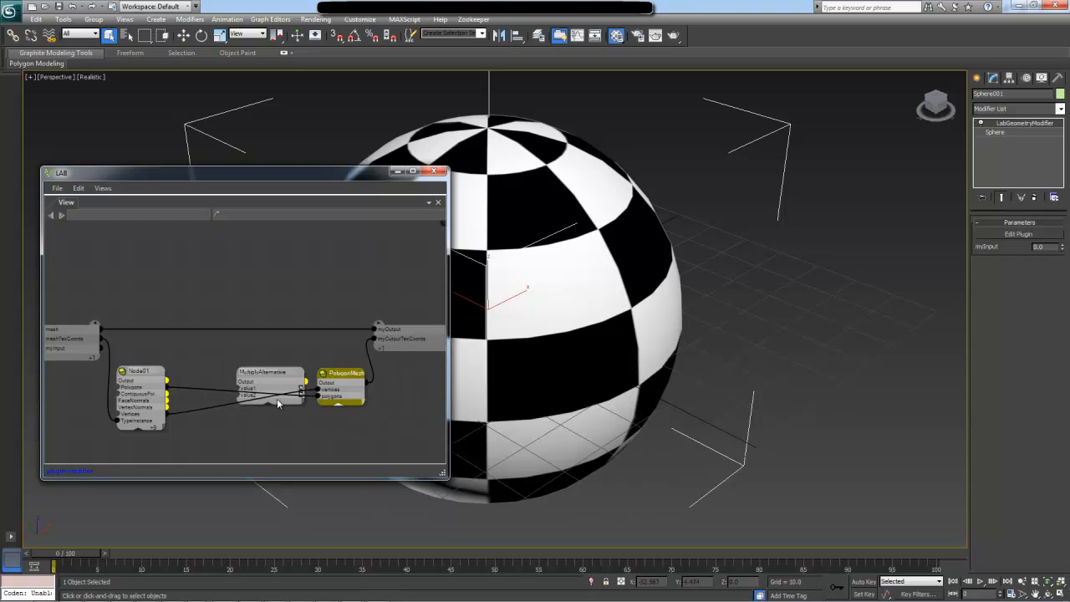
drag(274, 374, 256, 357)
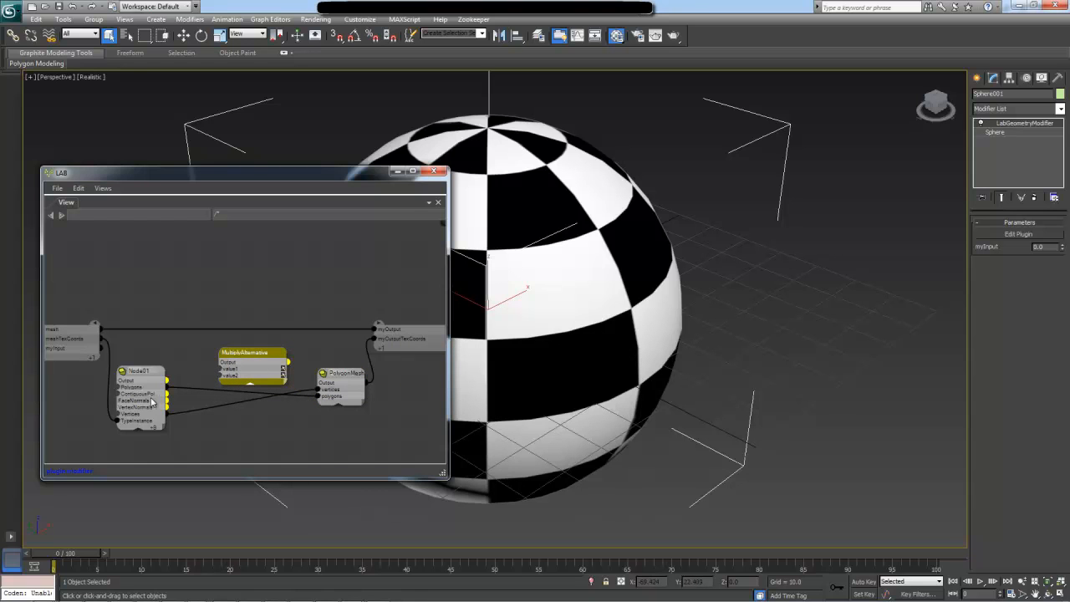
- Multiply Vertices (value1) by myInput (value2) in MultiplyAlternative and feed the result into the PolygonMesh vertices
click(145, 420)
drag(144, 419, 228, 373)
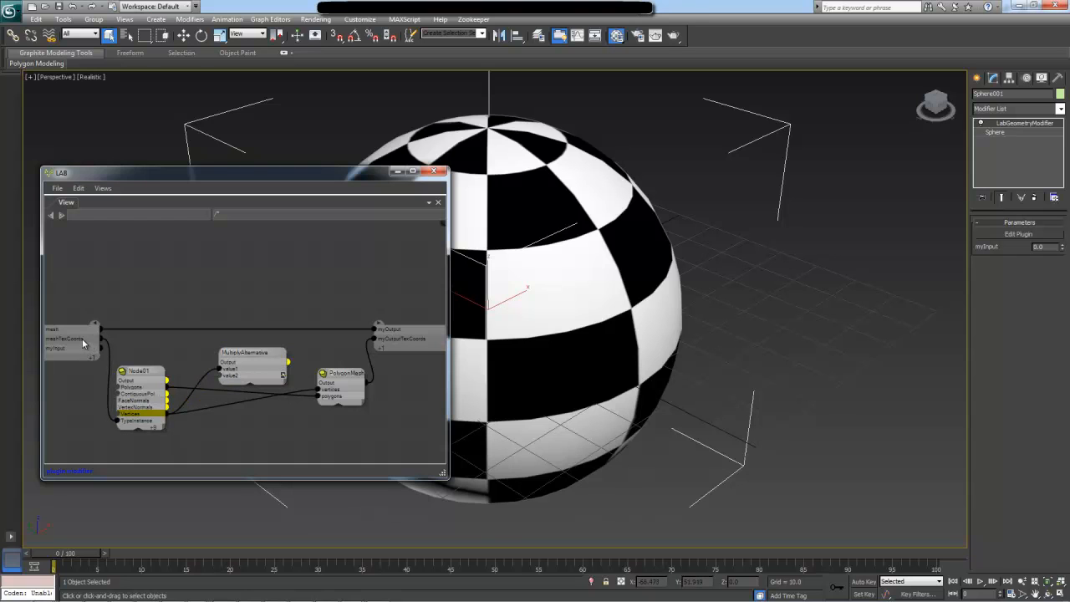
drag(93, 349, 332, 393)
drag(270, 358, 258, 421)
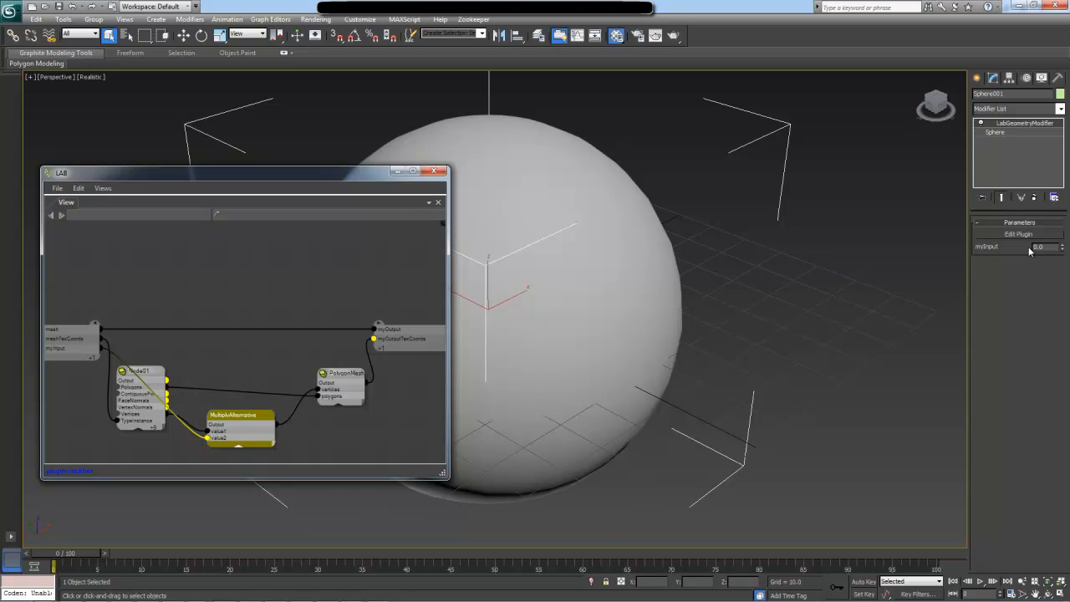
- Set the modifier's myInput to 1.22 and tidy the layout of the three texture coordinate nodes
drag(1063, 252, 1065, 167)
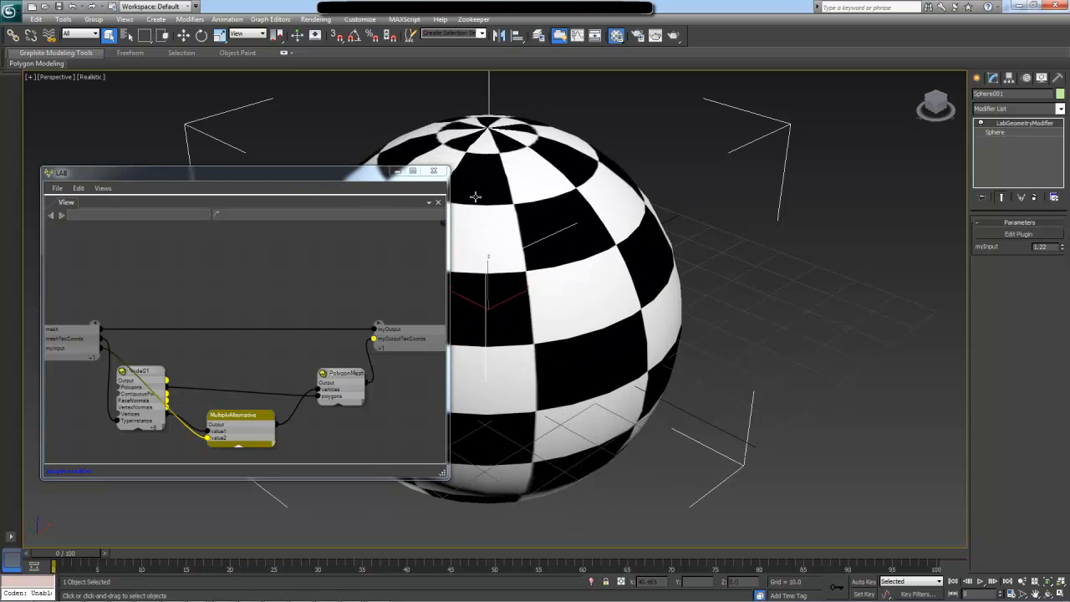
drag(335, 175, 317, 240)
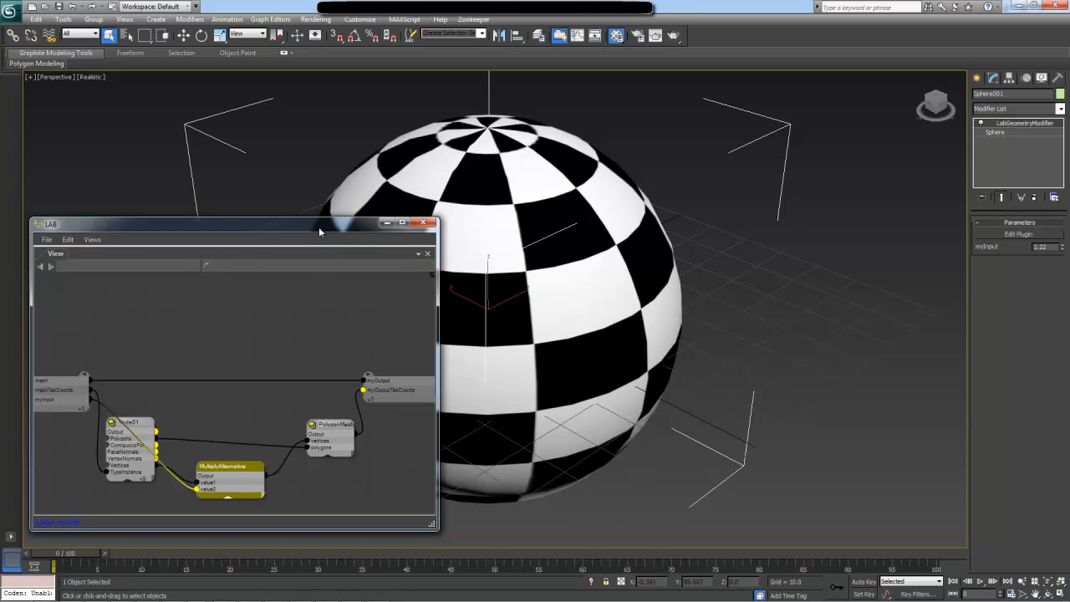
drag(248, 465, 243, 451)
drag(142, 396, 340, 502)
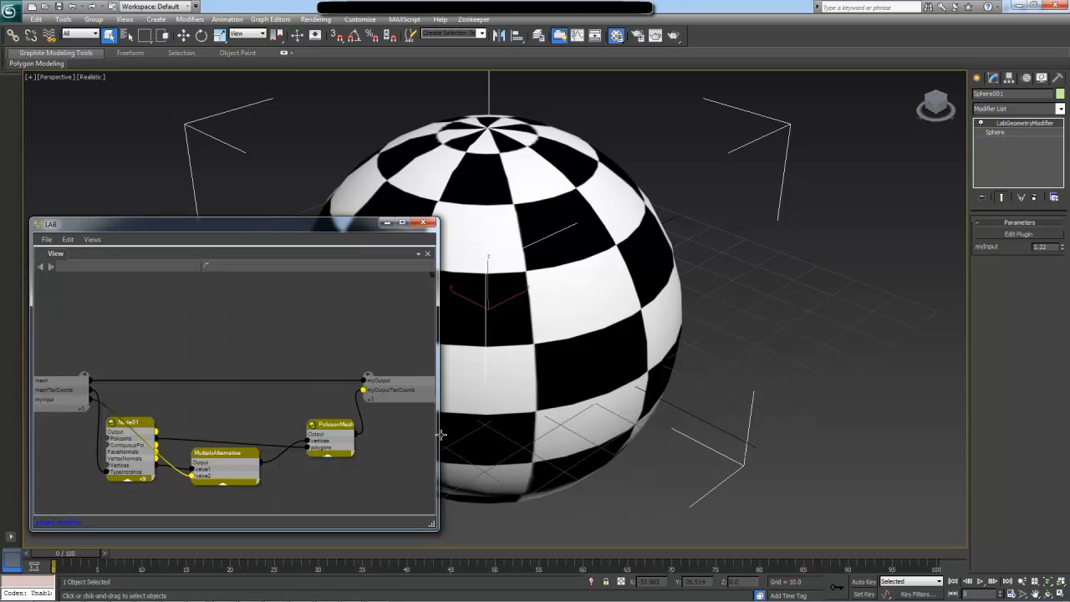
drag(332, 426, 321, 421)
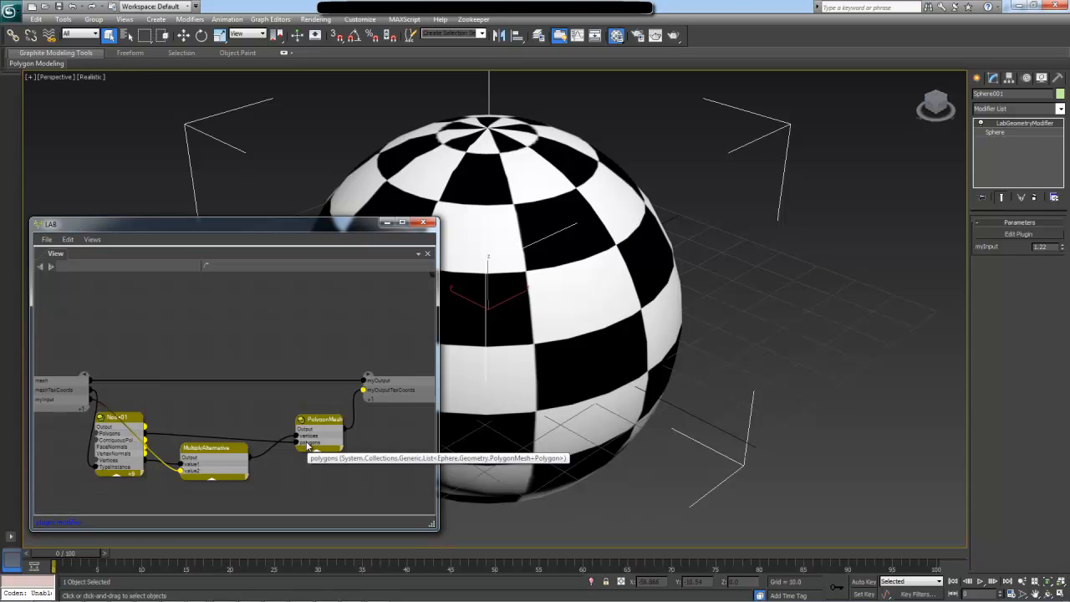